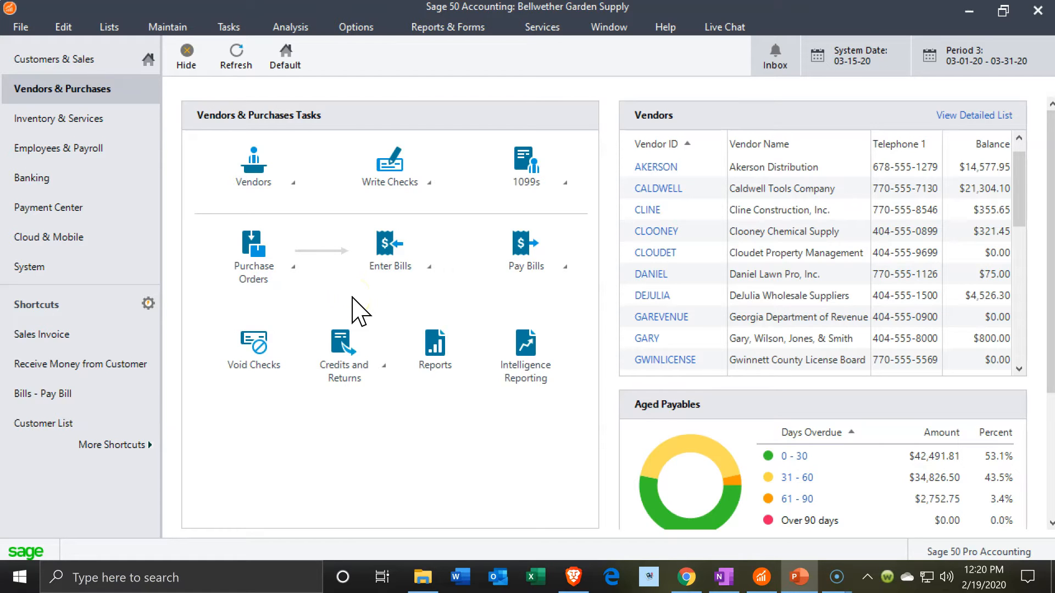
Start a new check and choose CALDWELL (Caldwell Tools Company) as the vendor.
click(423, 190)
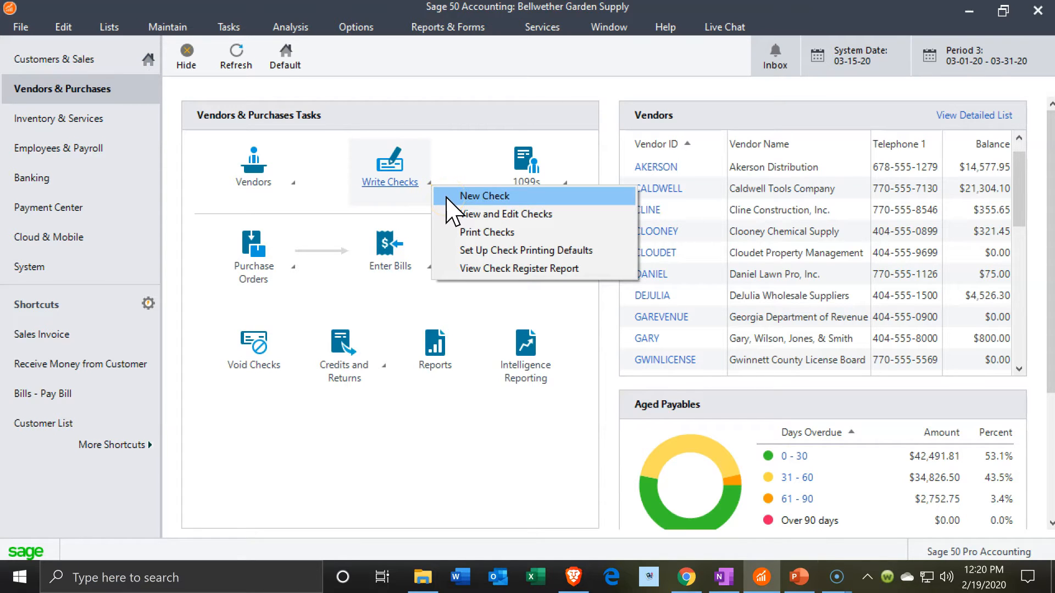
click(448, 197)
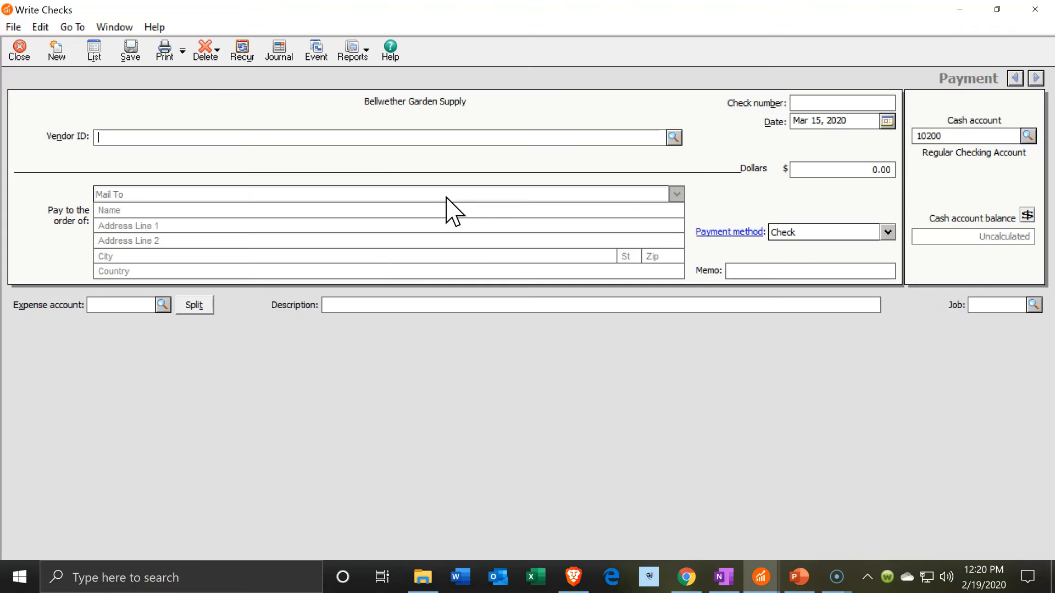
click(225, 49)
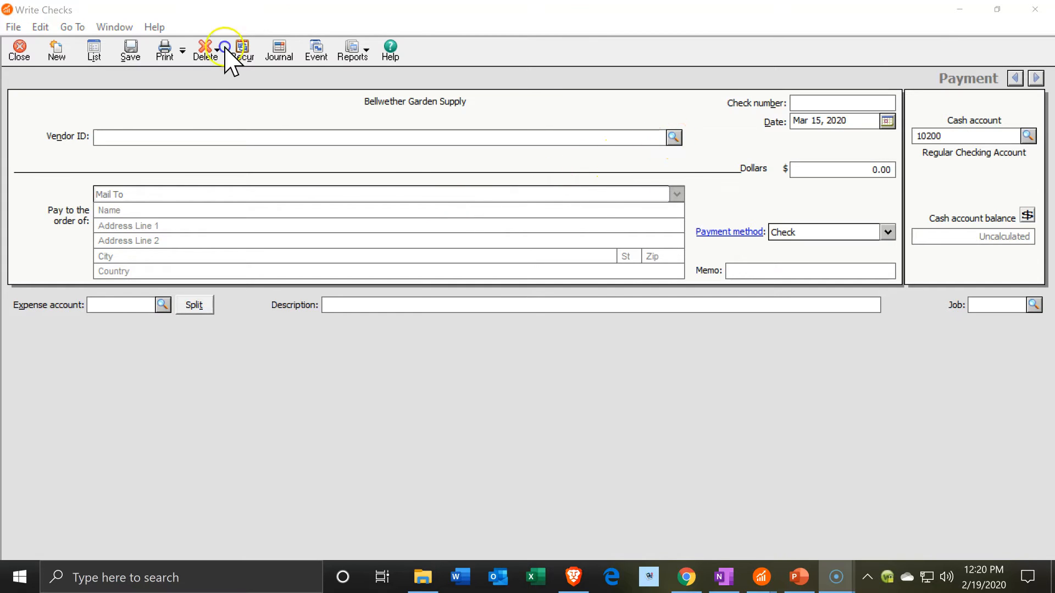
click(674, 137)
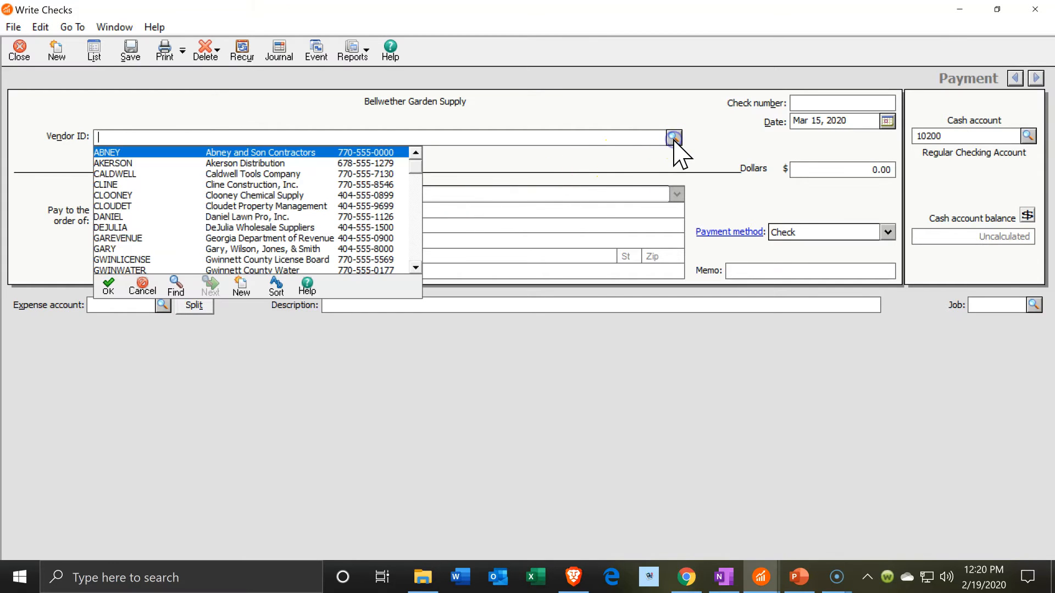
double_click(111, 173)
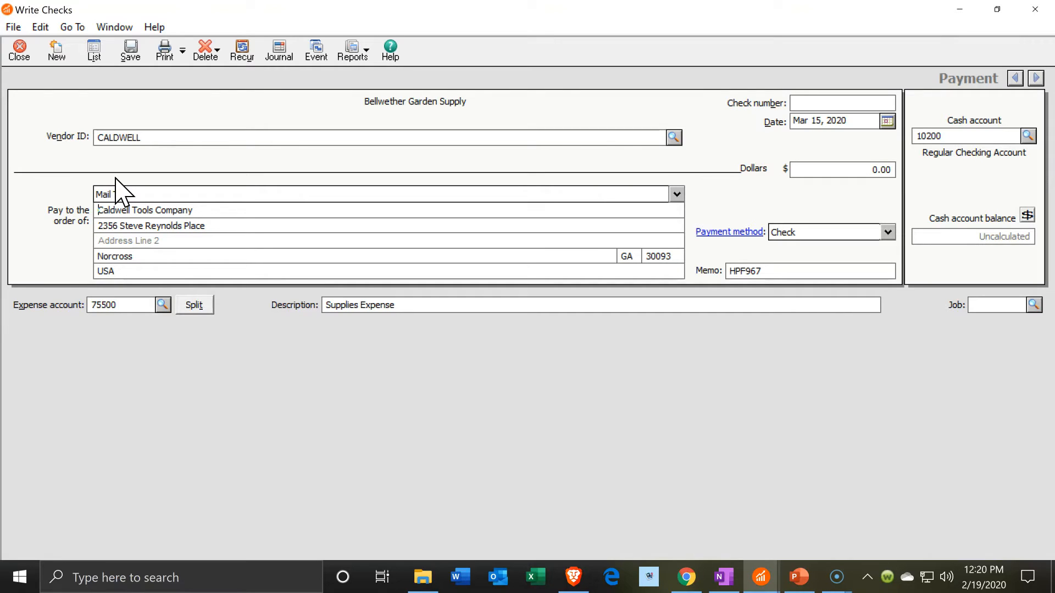
Enter check number 194, date the check Mar 25, 2020, and set the amount to 700.00 dollars.
click(850, 105)
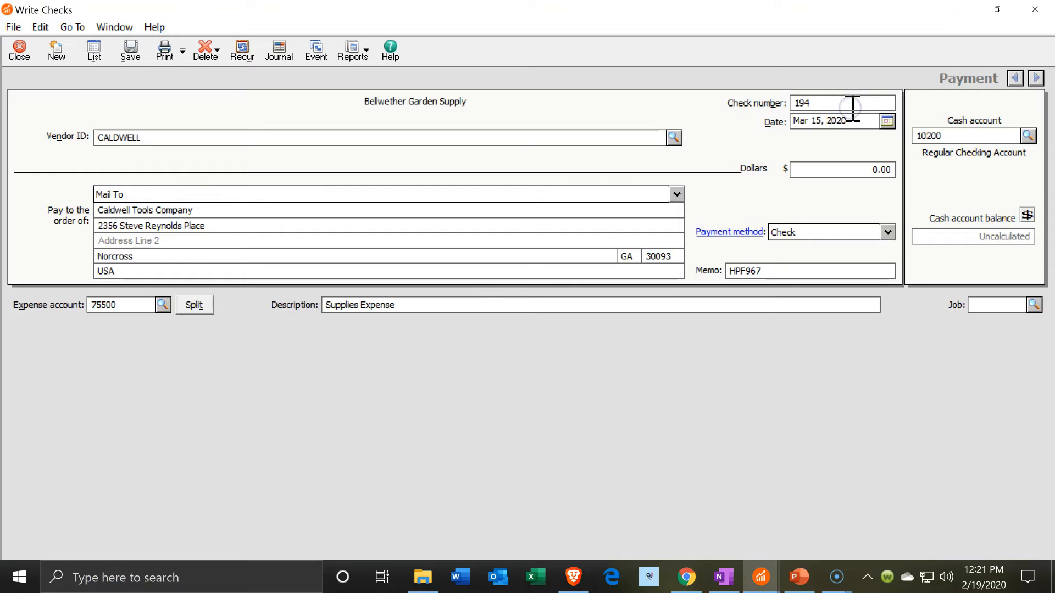
click(886, 121)
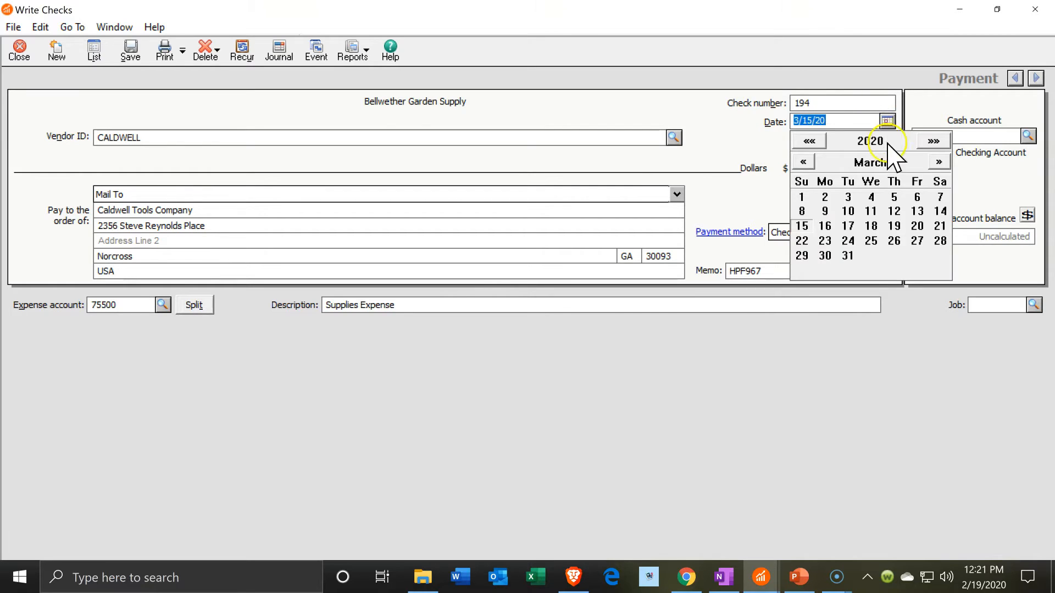
click(871, 242)
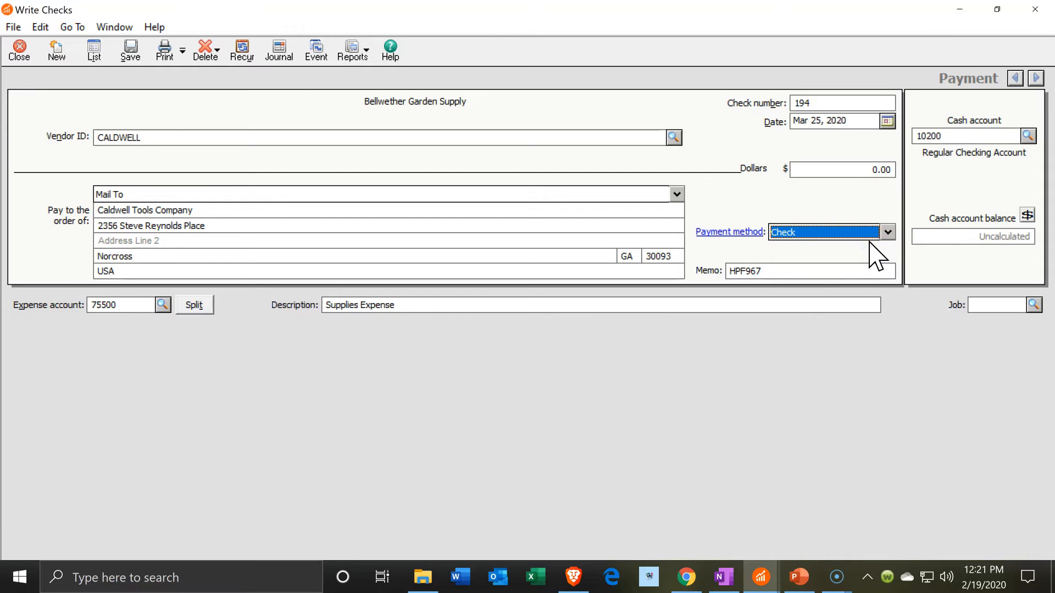
click(862, 170)
click(937, 168)
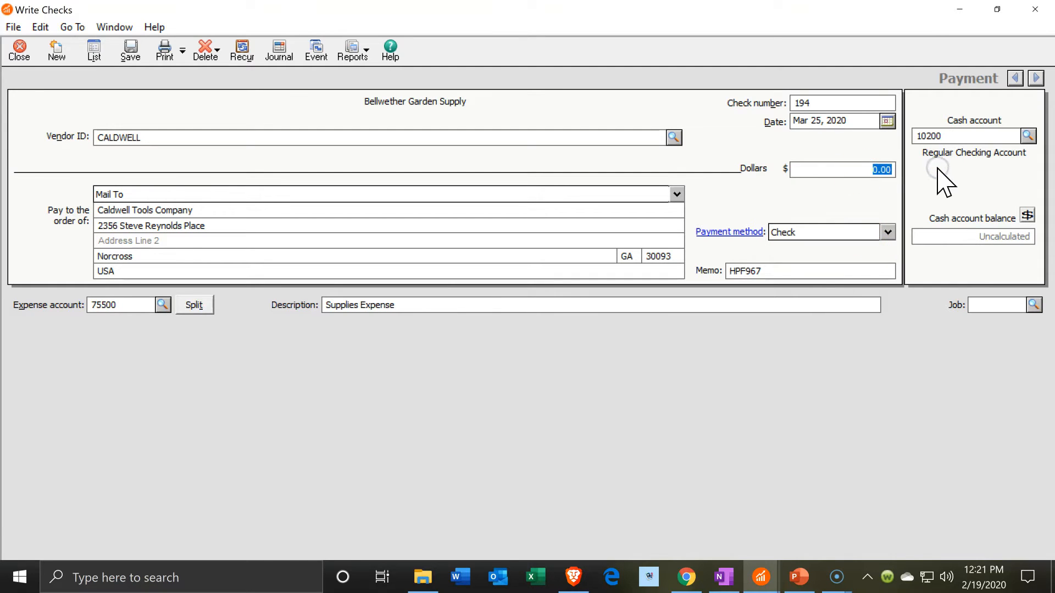
text(70)
key(Tab)
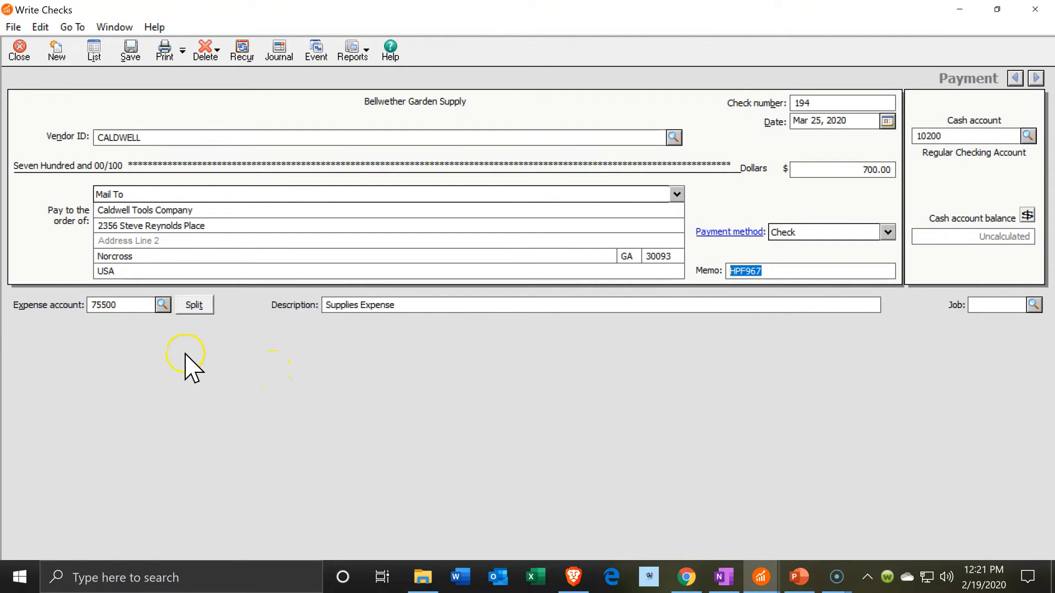
Review the expense account choices and the split transaction lines for the check without changing the Supplies Expense allocation.
click(163, 304)
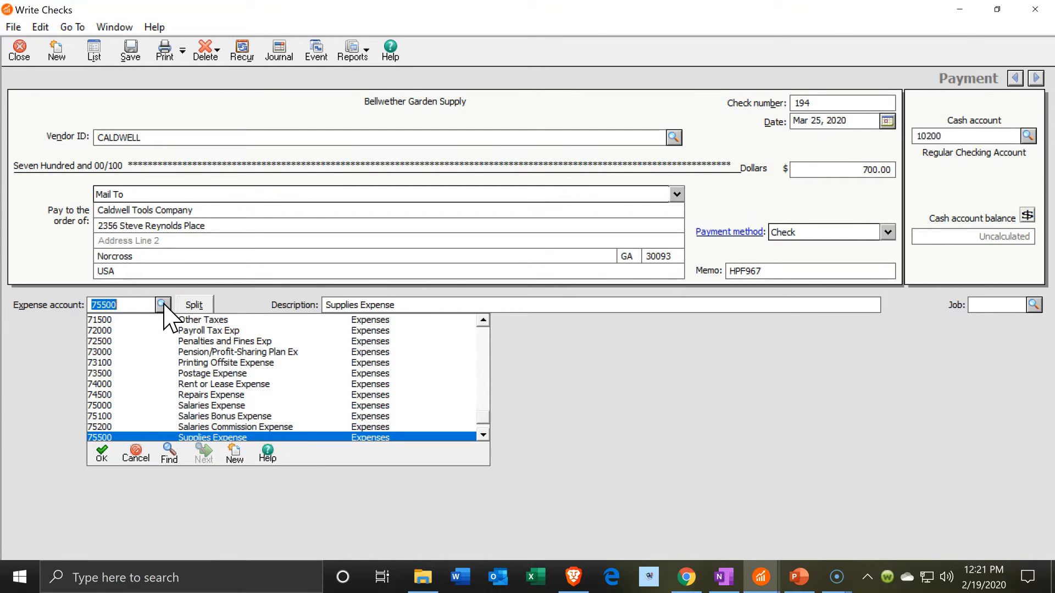
click(163, 304)
click(194, 306)
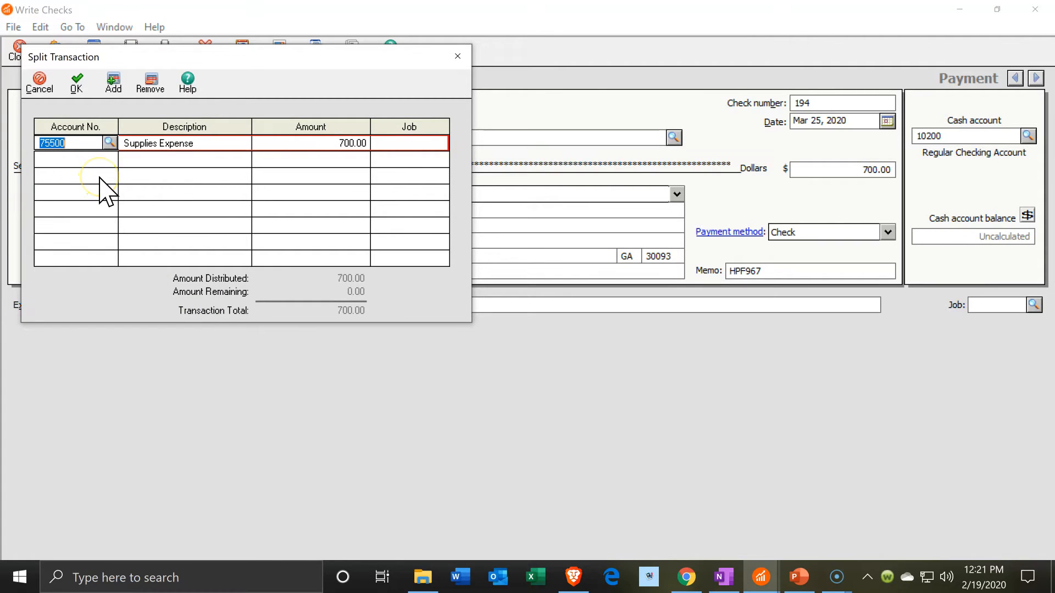
click(457, 56)
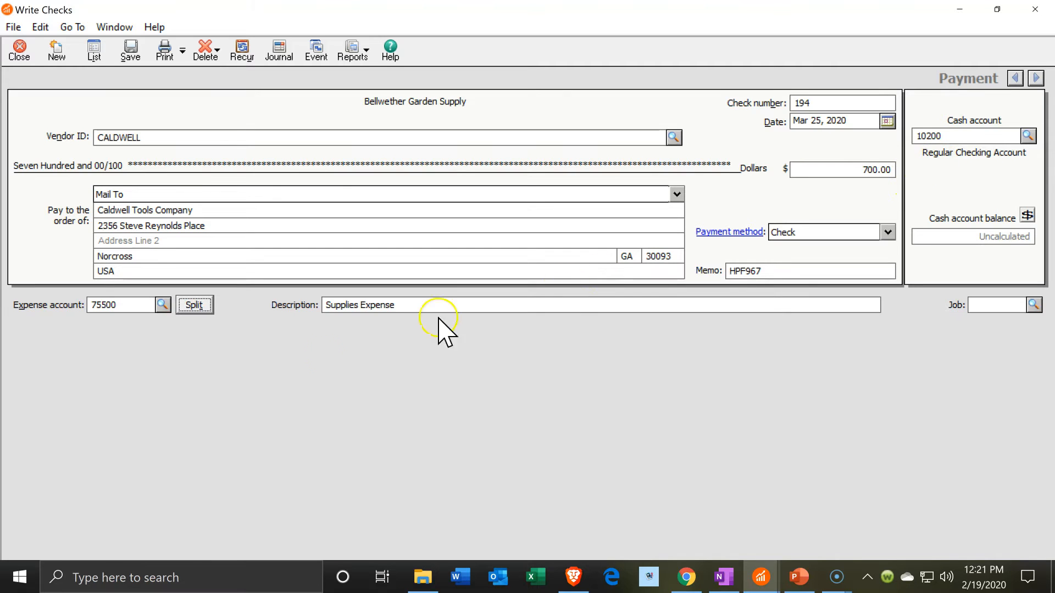
click(163, 305)
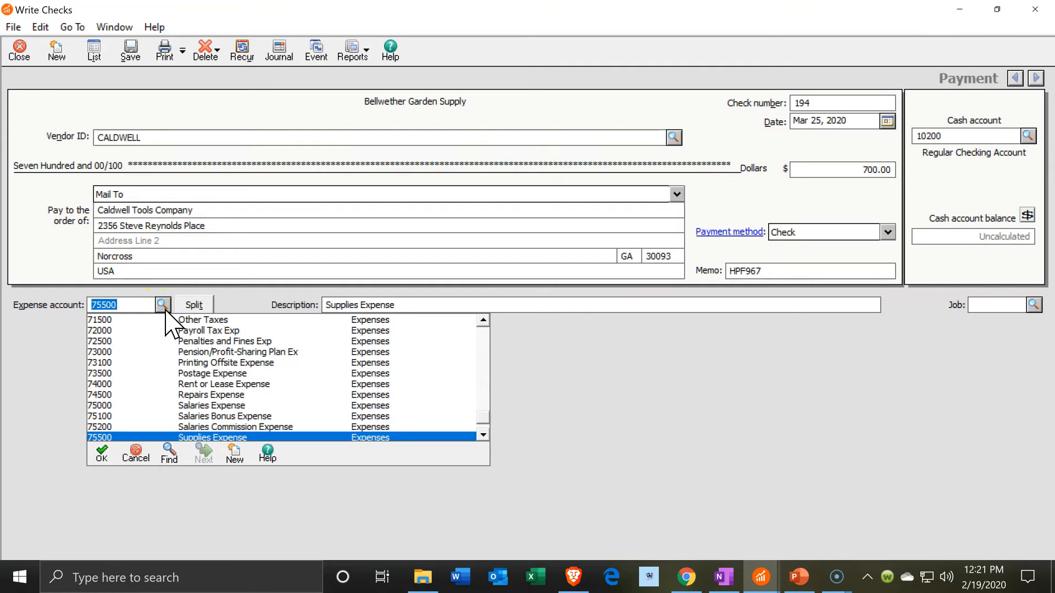
click(165, 308)
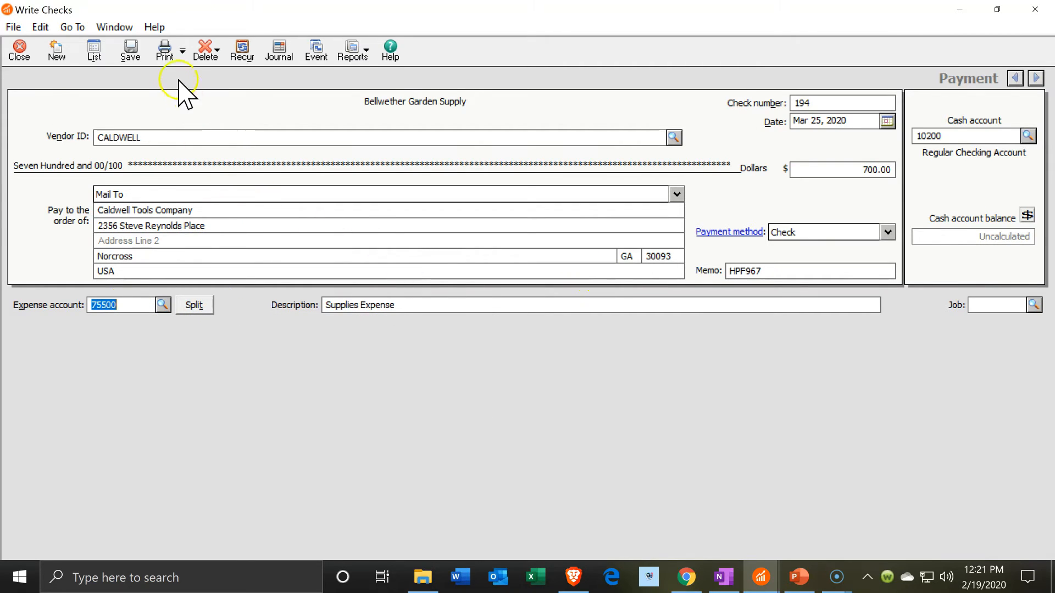
Save the Caldwell check and close the check entry window.
click(127, 52)
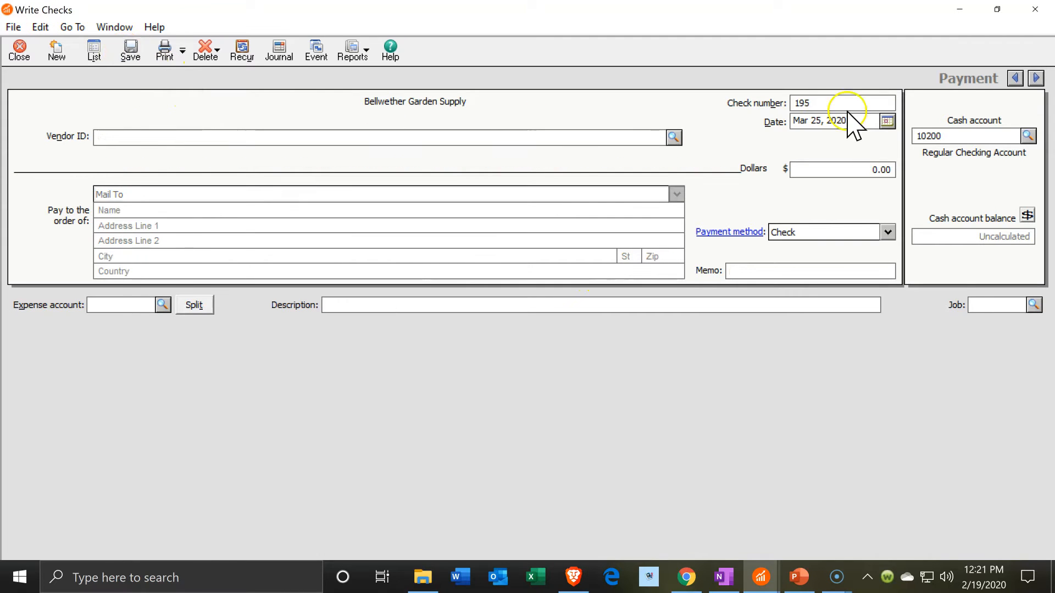
click(1036, 9)
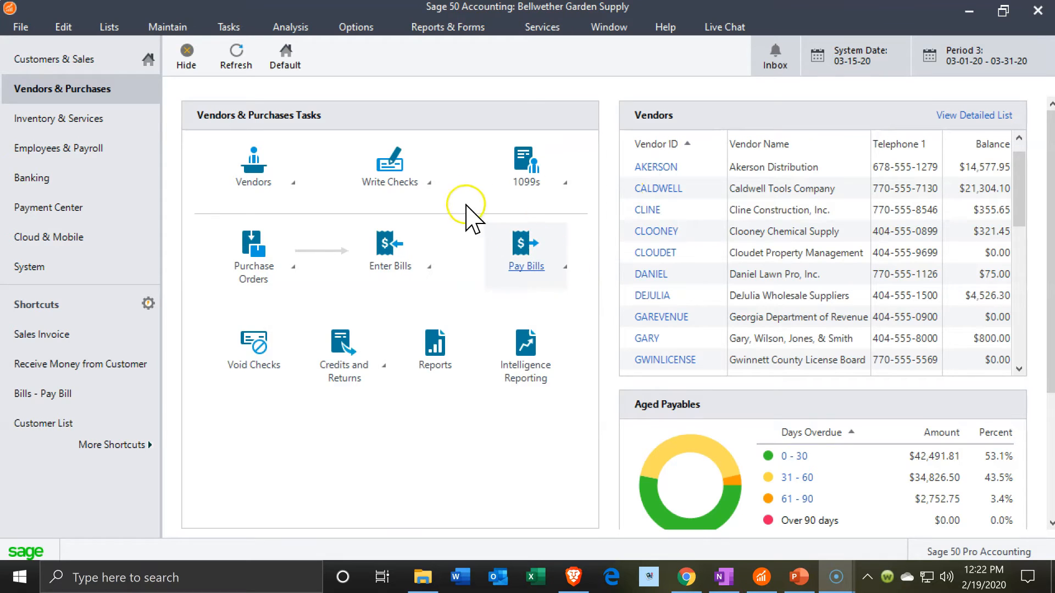
View the available check printing forms and the Accounts Receivable report list, and close the report selection window.
click(429, 183)
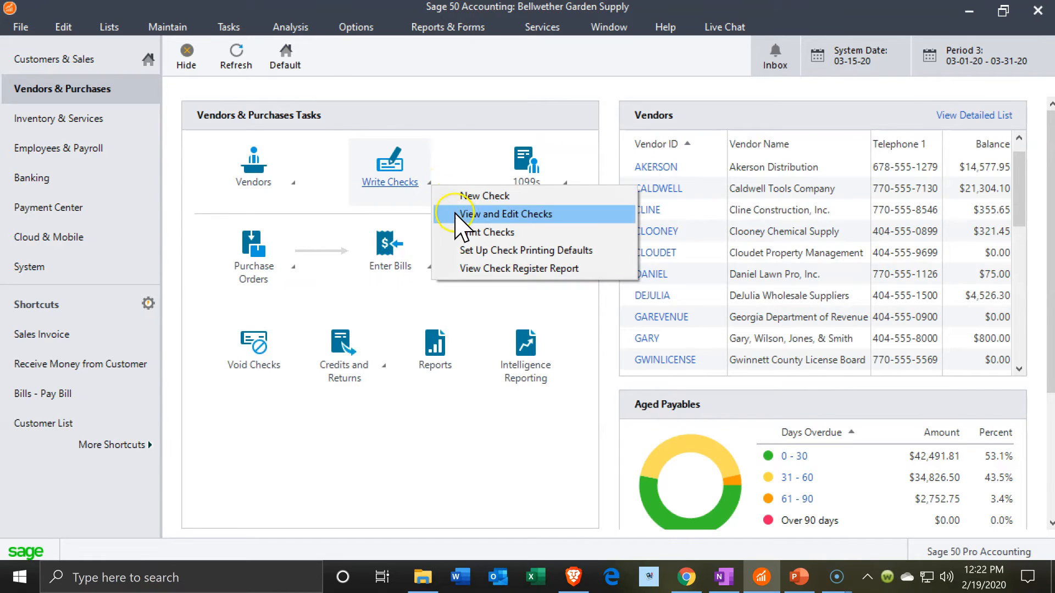
click(463, 232)
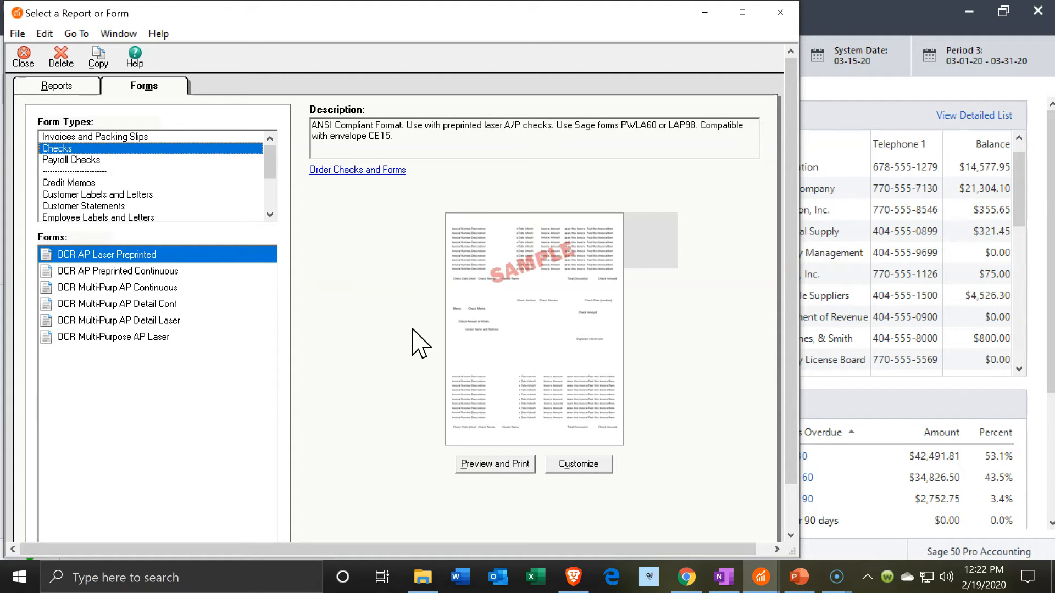
click(57, 88)
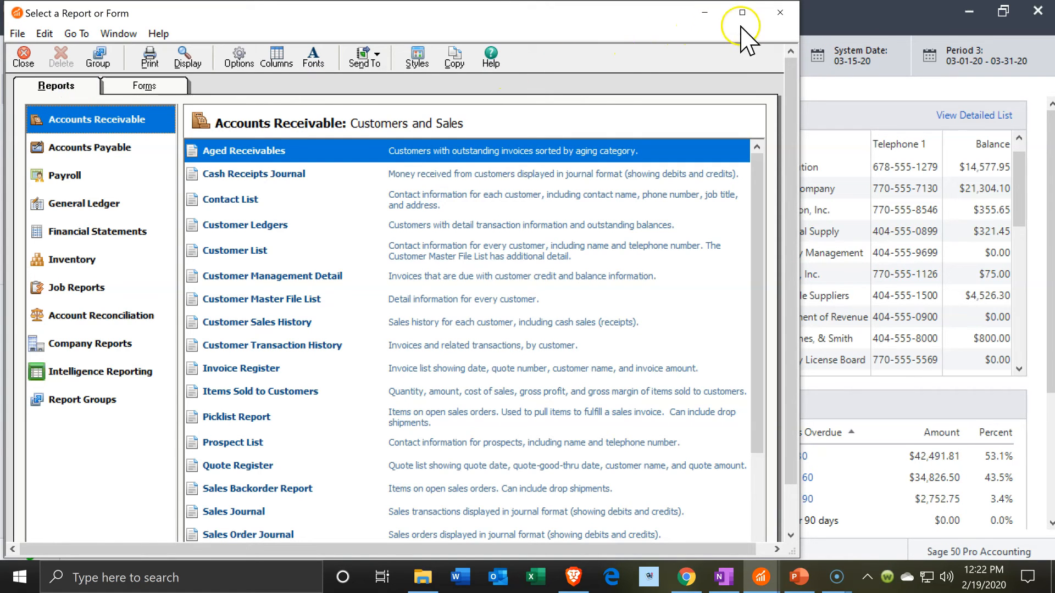
click(779, 14)
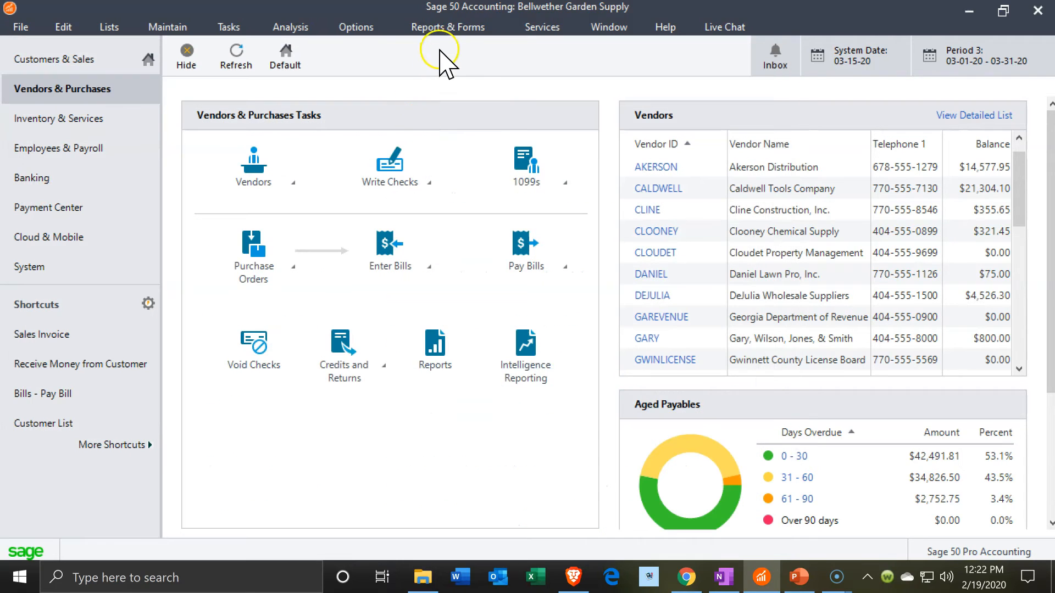
Display the standard Balance Sheet from the financial statements for the current period.
click(443, 31)
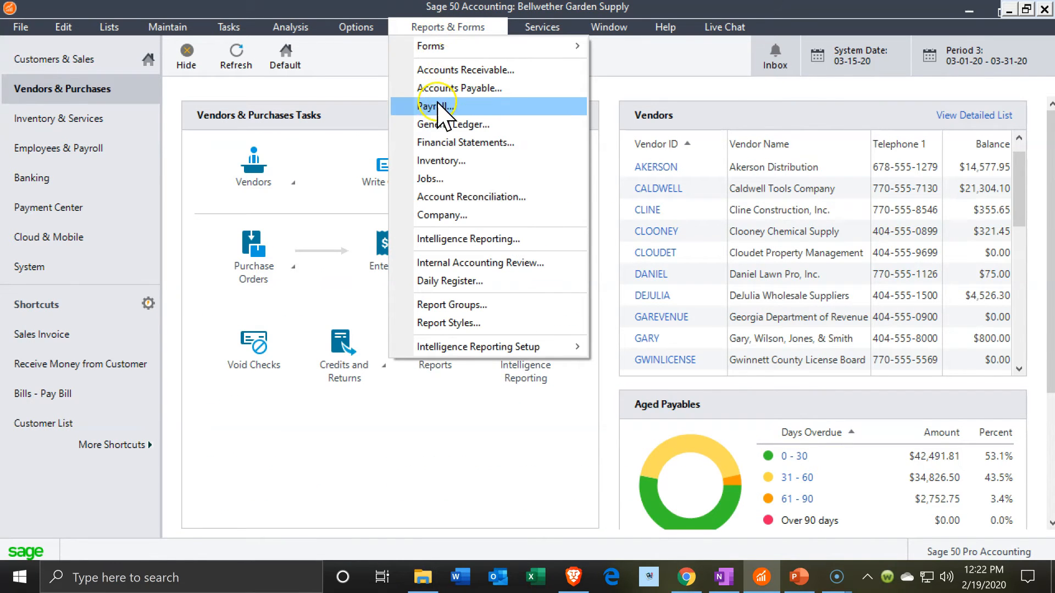
click(441, 142)
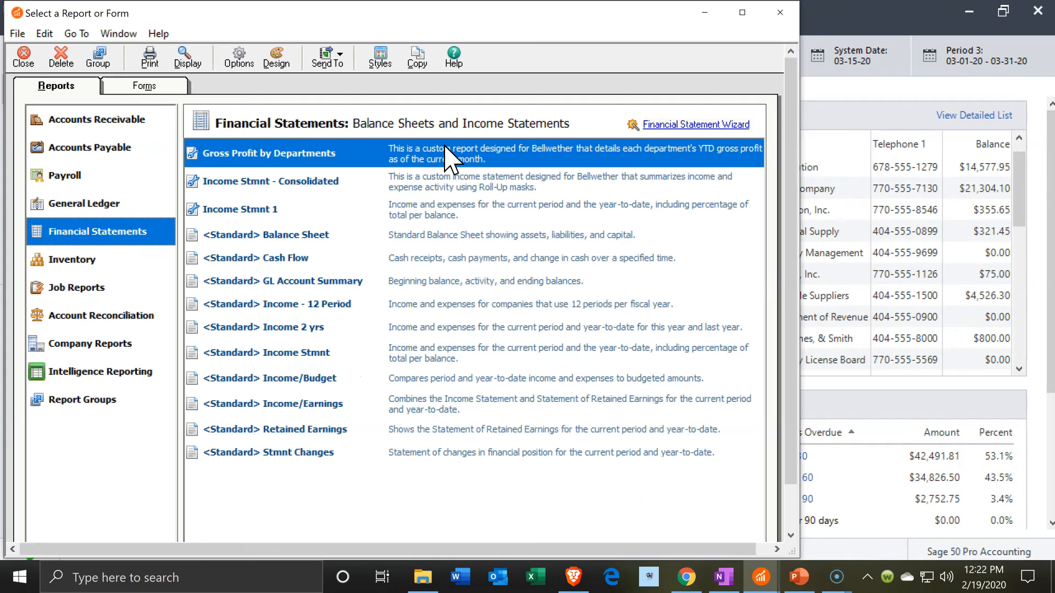
click(273, 236)
double_click(274, 236)
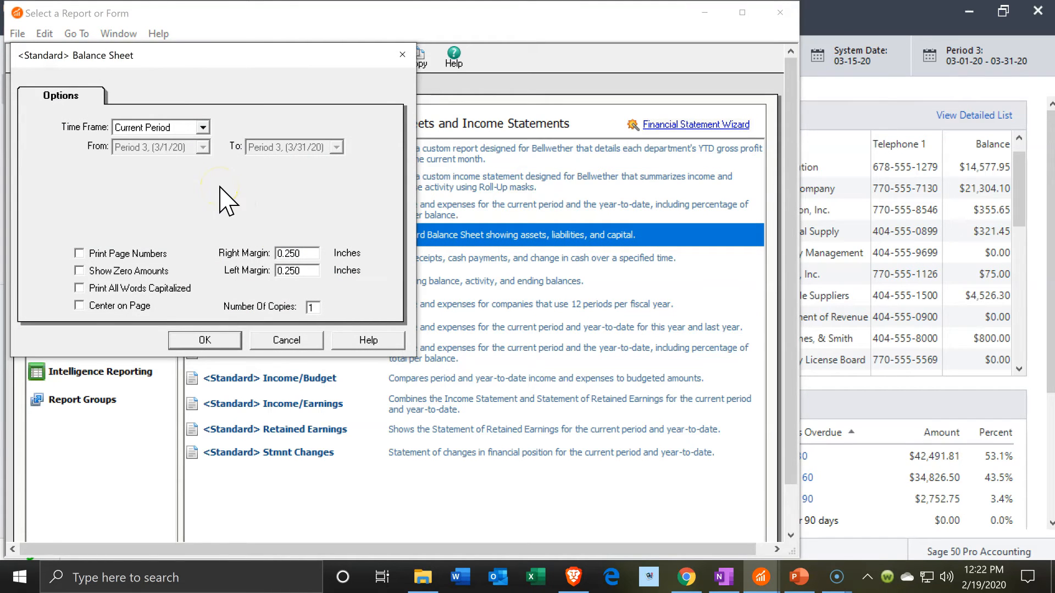
click(223, 336)
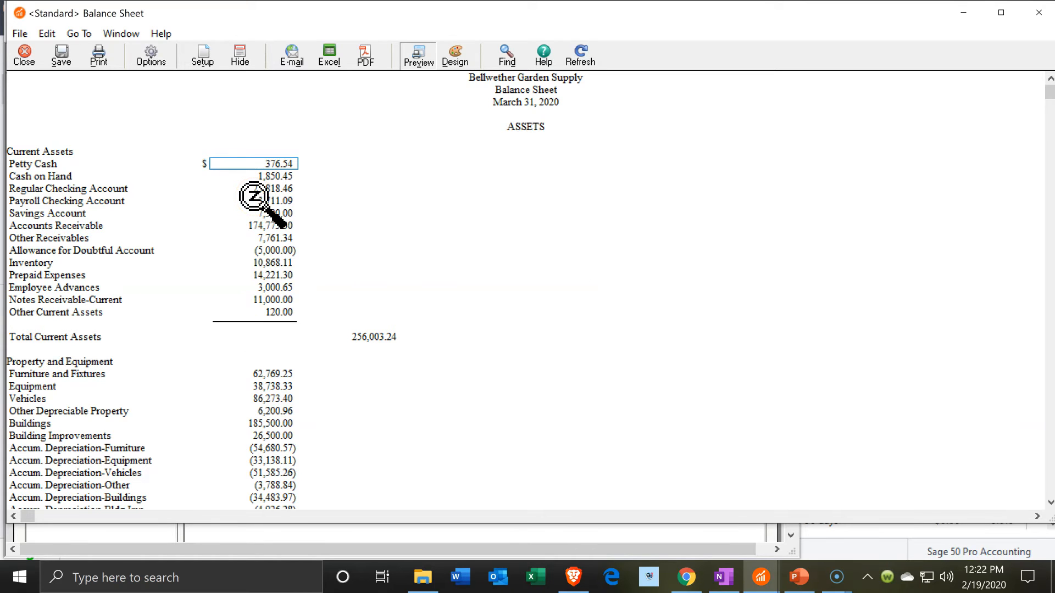
Trace the Regular Checking Account balance to its general ledger entries and inspect the 3/25/20 Caldwell Tools check.
double_click(257, 190)
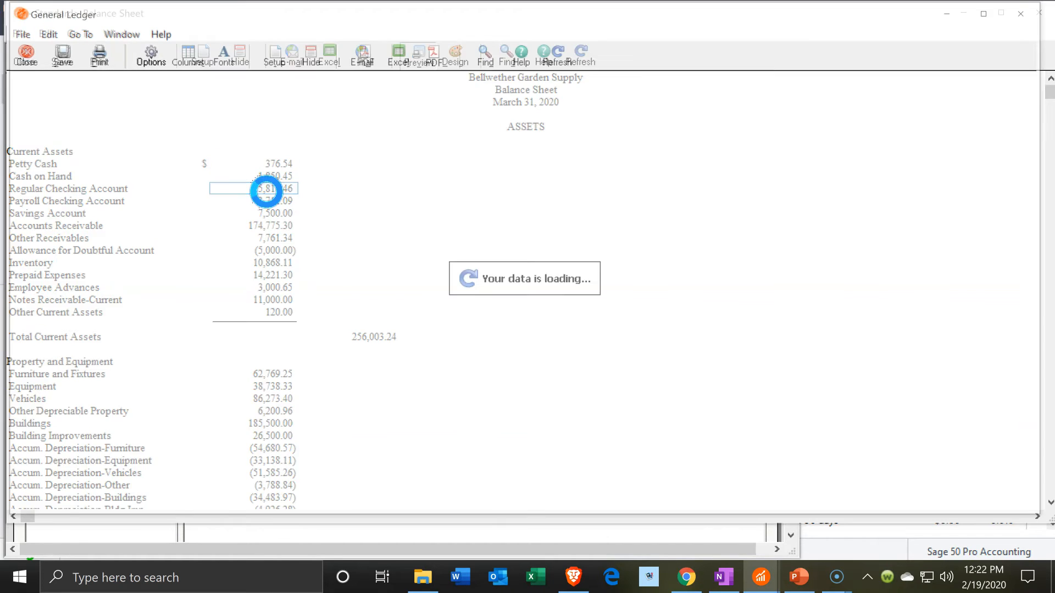
scroll(396, 377, down, 12)
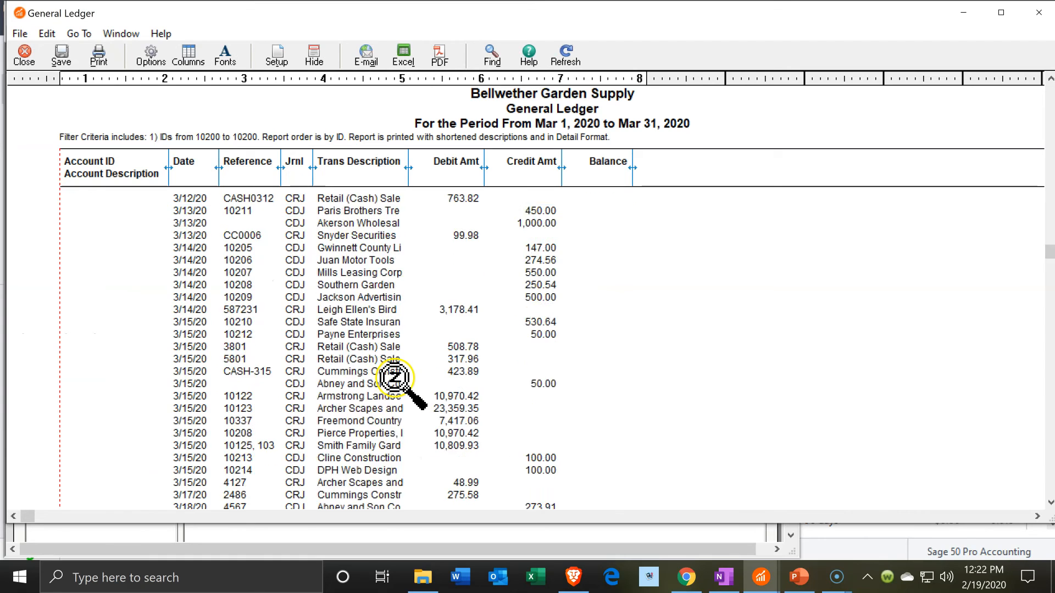
scroll(395, 377, down, 5)
scroll(395, 377, up, 2)
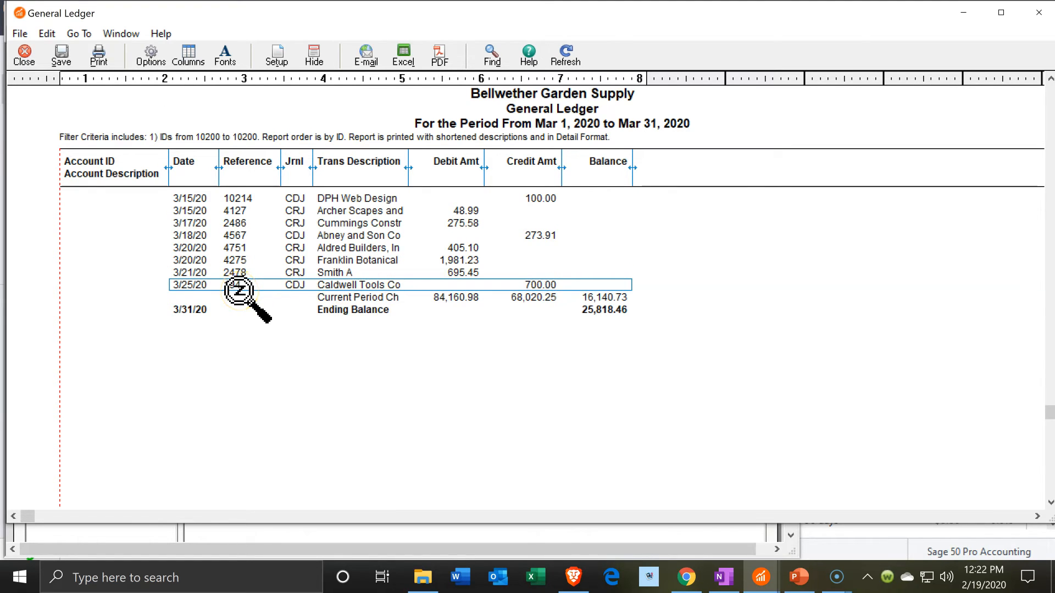
double_click(545, 286)
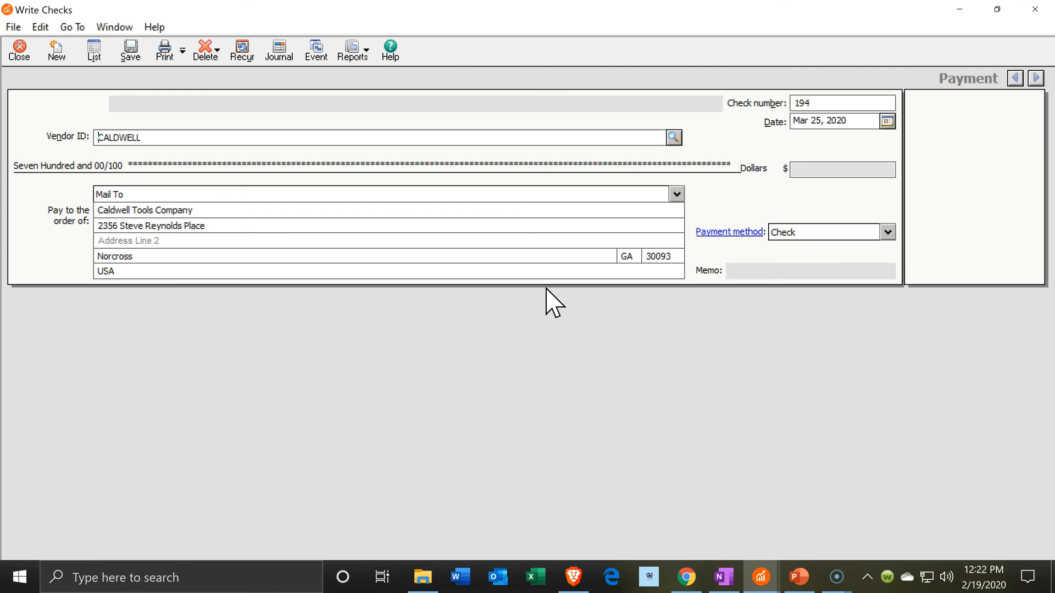
click(1040, 11)
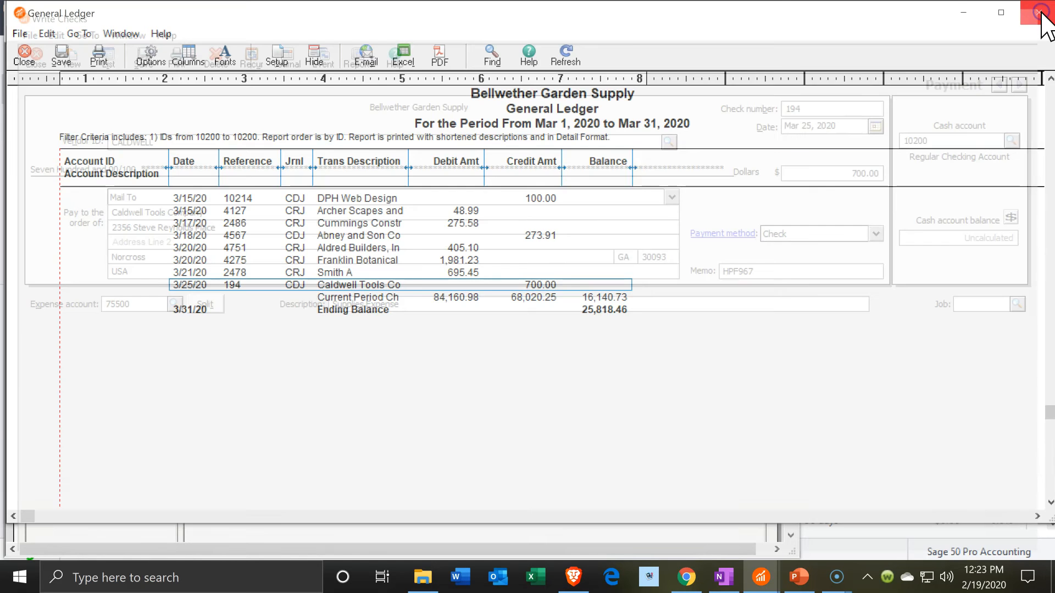
Display the standard Income Stmnt for the current period with Show Zero Amounts turned off.
click(761, 577)
click(666, 522)
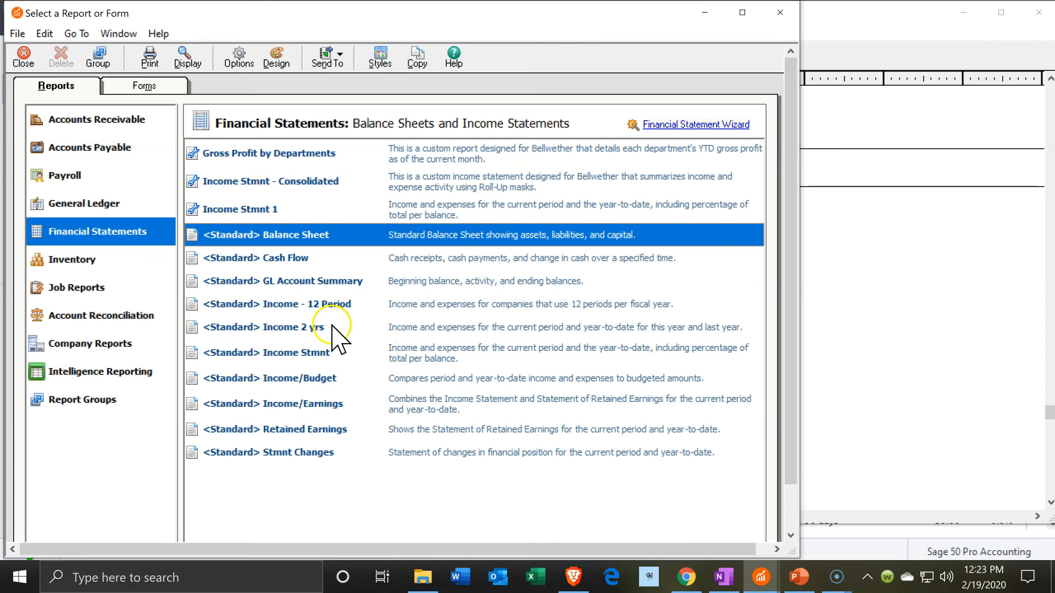
click(101, 119)
double_click(304, 357)
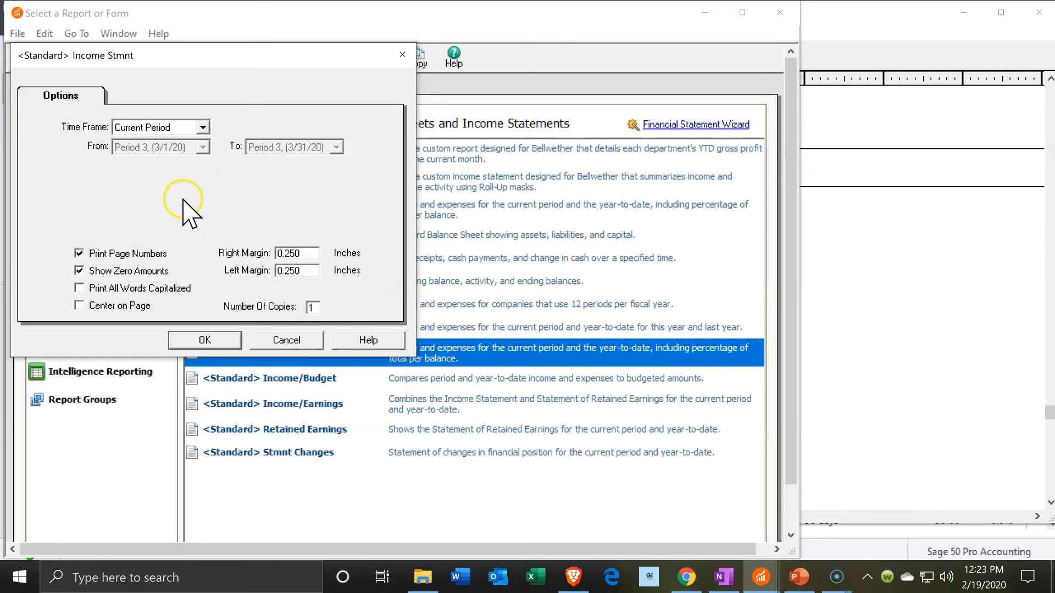
click(79, 270)
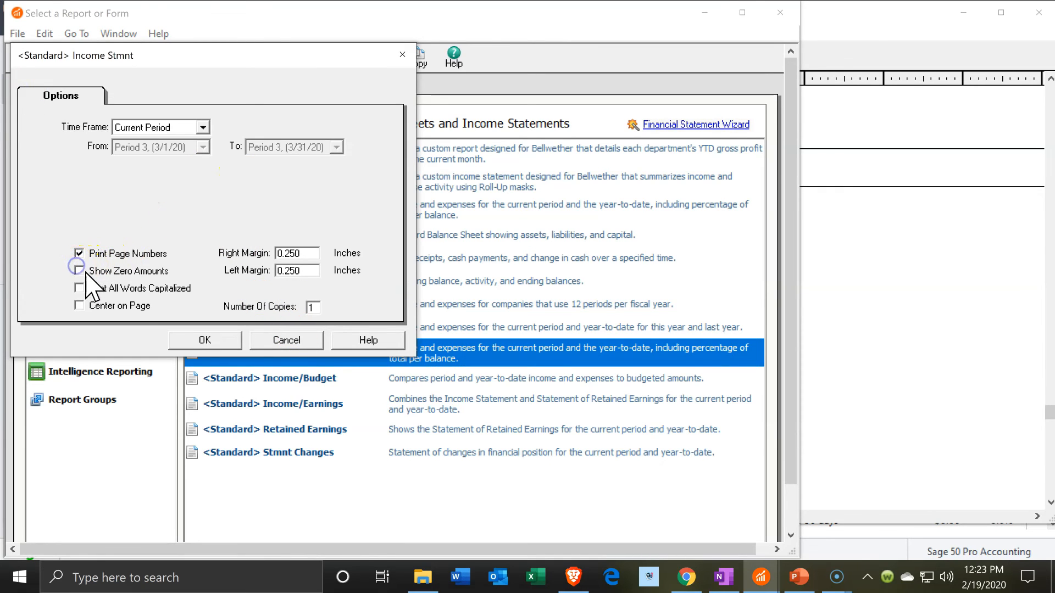
click(204, 340)
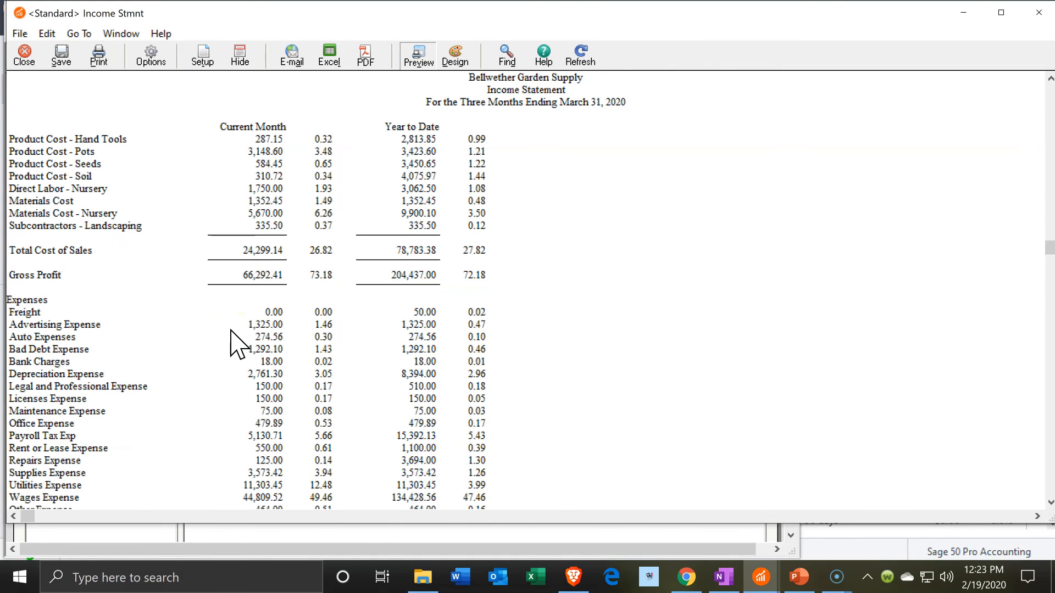
Trace the current-month Supplies Expense amount to its general ledger detail and return to the income statement.
scroll(235, 346, down, 1)
click(196, 423)
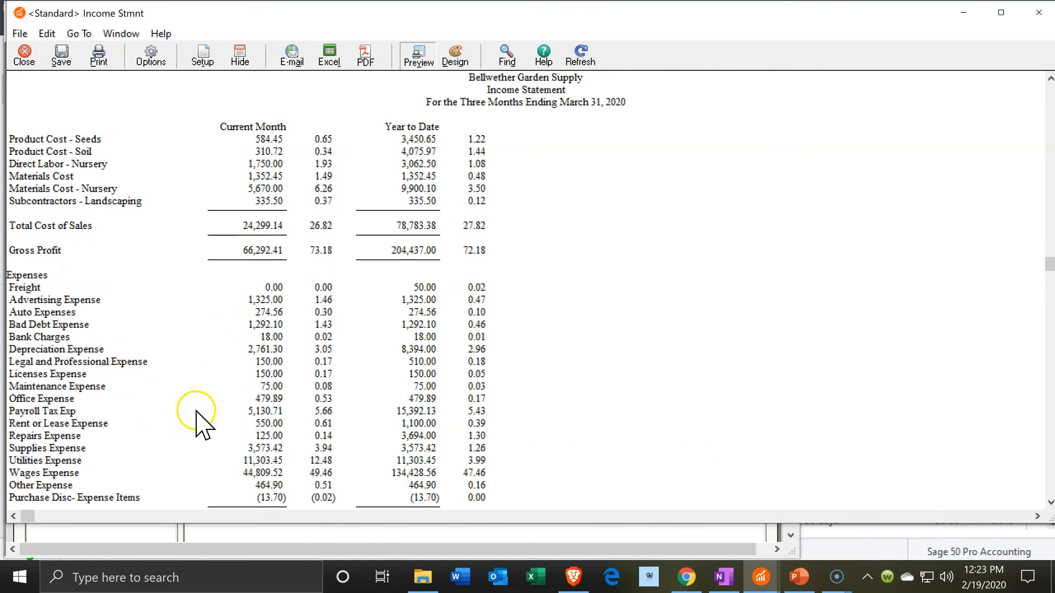
double_click(258, 448)
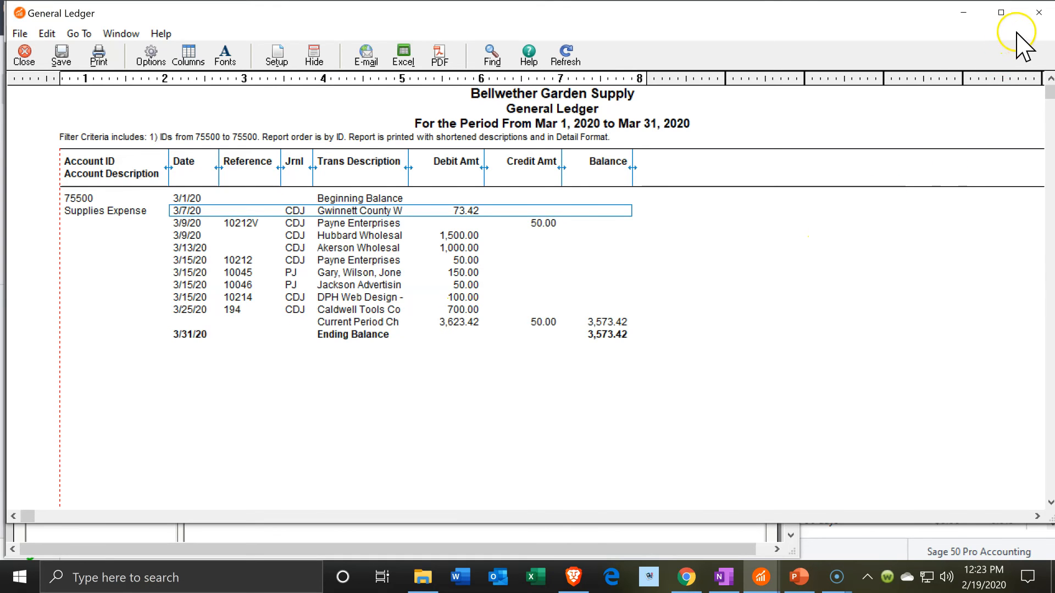
click(1040, 15)
click(879, 146)
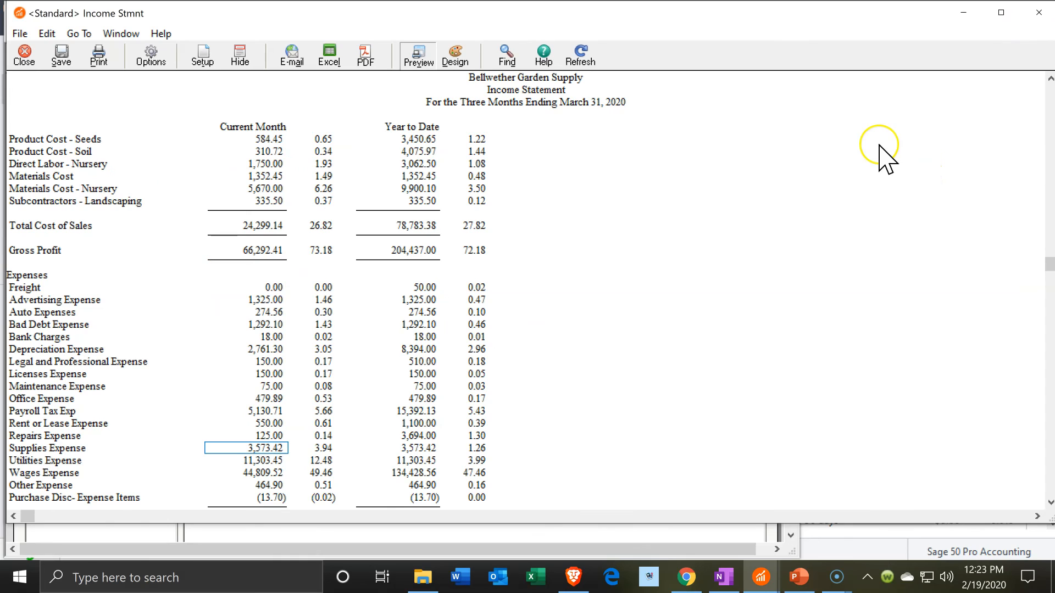